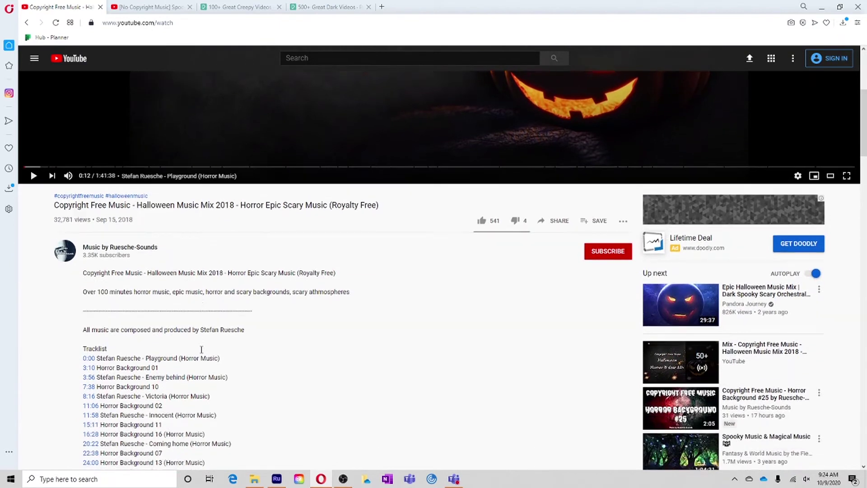
Step: Review the track list, usage terms, required credits and license in the Halloween Music Mix 2018 video's description
scroll(202, 353, "down", 2)
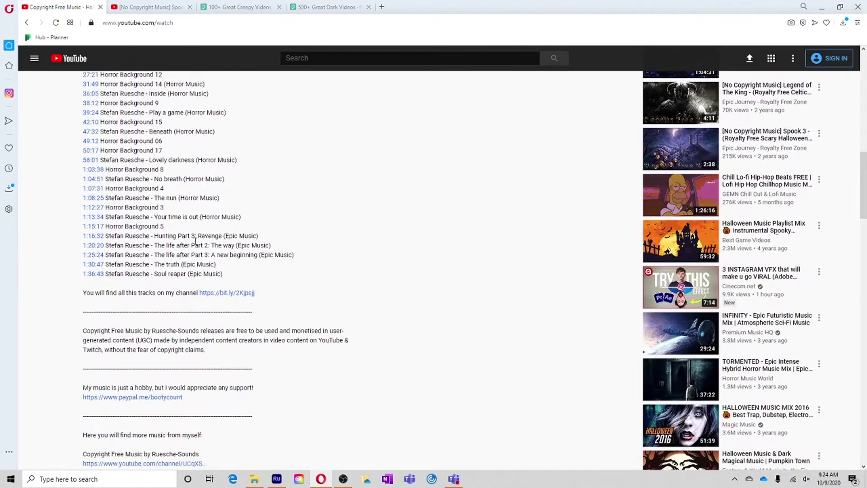
scroll(137, 271, "down", 2)
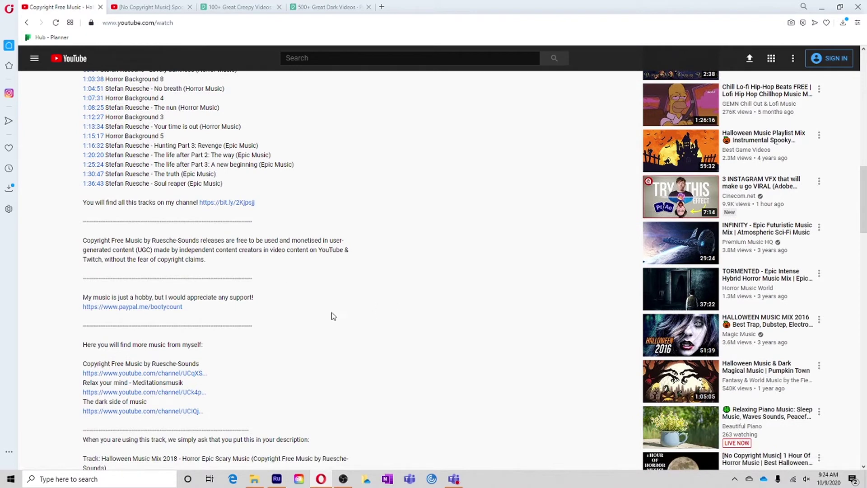
scroll(331, 315, "down", 3)
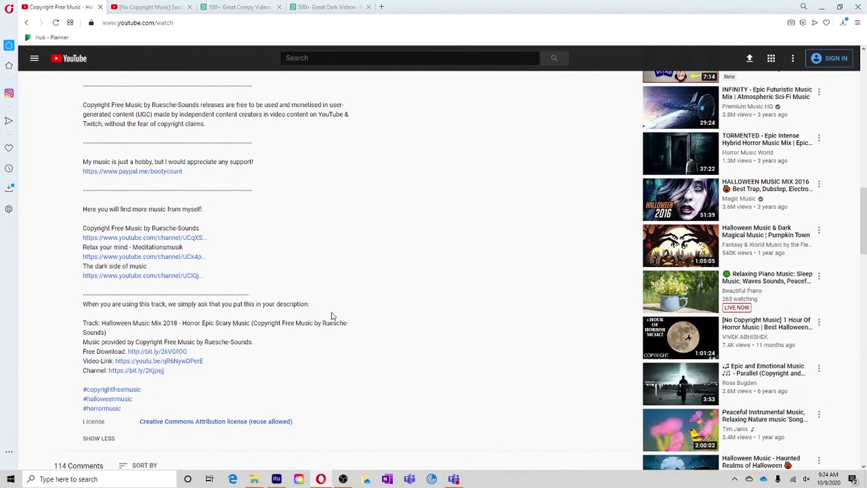
scroll(331, 315, "up", 15)
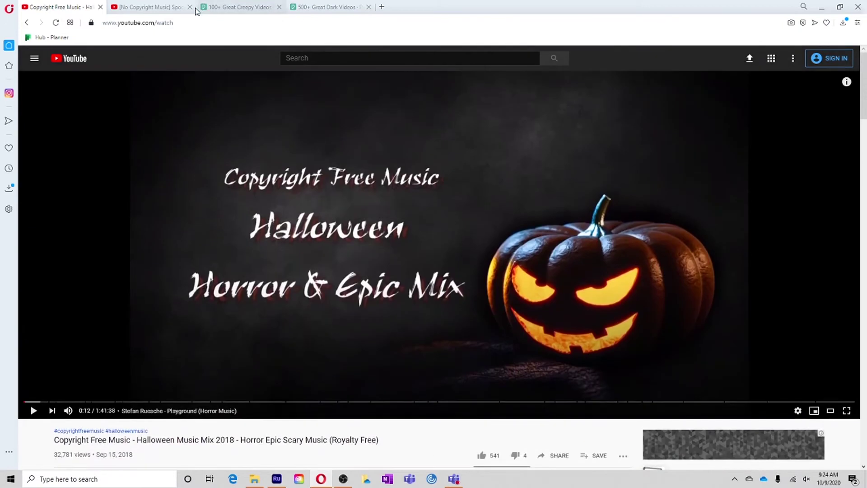
Step: Open the "[No Copyright Music] Spook" video page and read its full description for the attribution and licensing terms
left_click(154, 7)
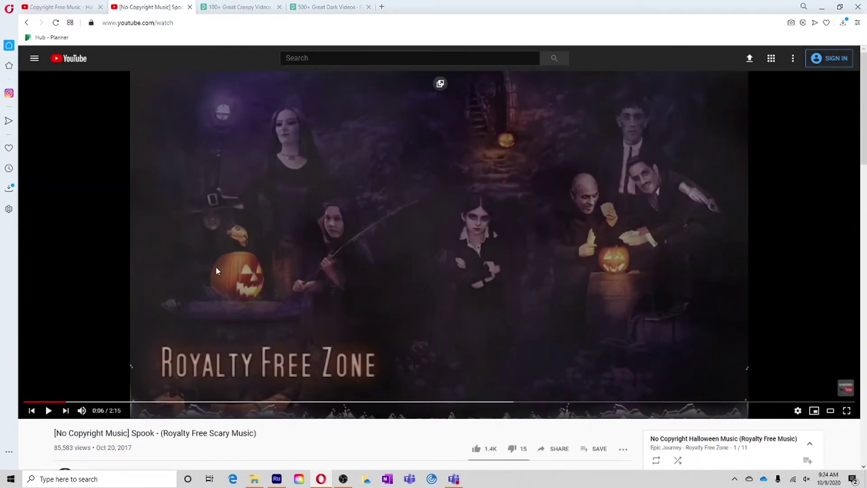
scroll(216, 270, "down", 1)
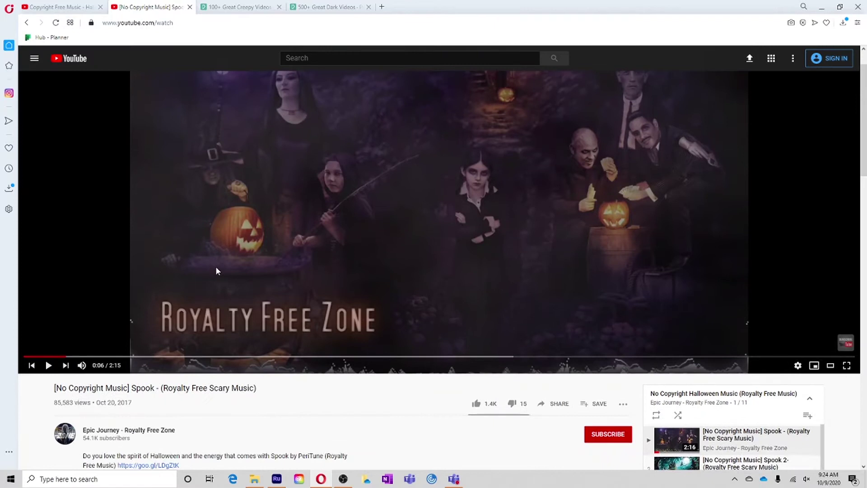
scroll(216, 269, "down", 3)
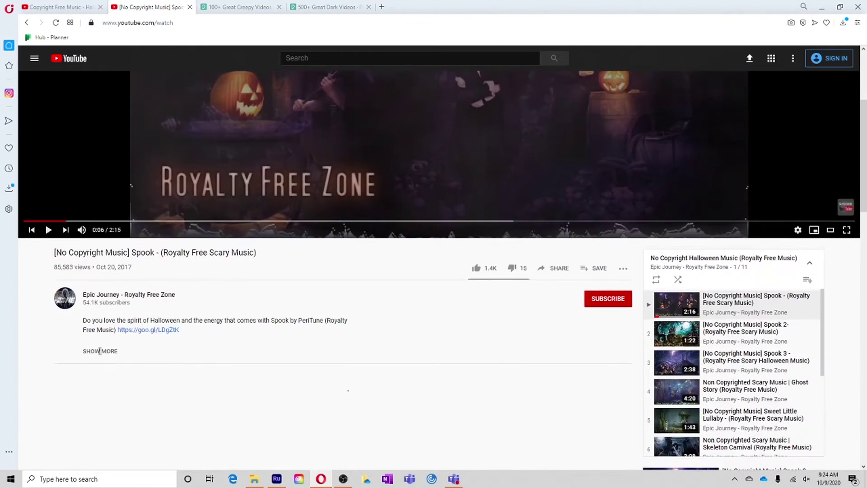
left_click(99, 350)
scroll(274, 347, "down", 4)
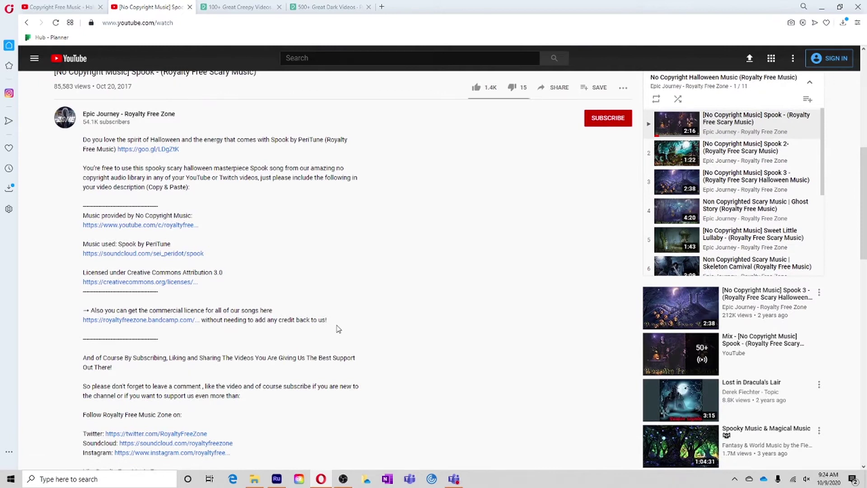
scroll(337, 325, "up", 8)
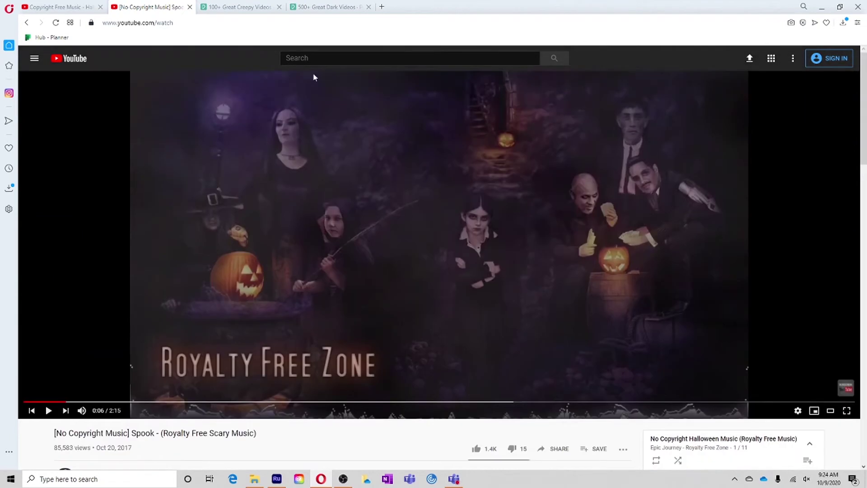
Step: Look over the Pexels creepy video results with the site's search suggestions, and bring up the dark video results
left_click(238, 9)
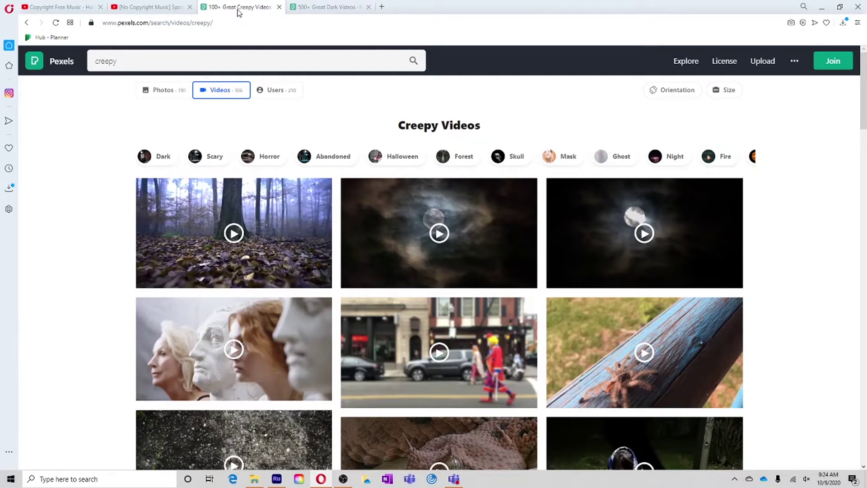
left_click(150, 64)
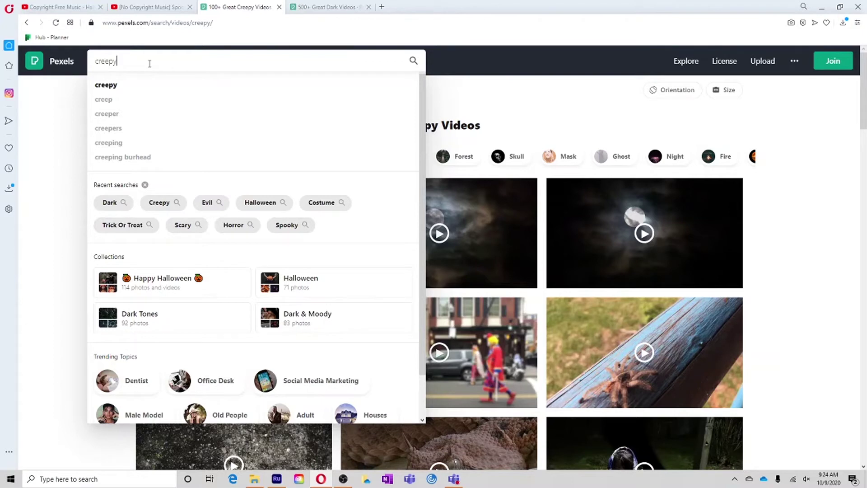
left_click(78, 133)
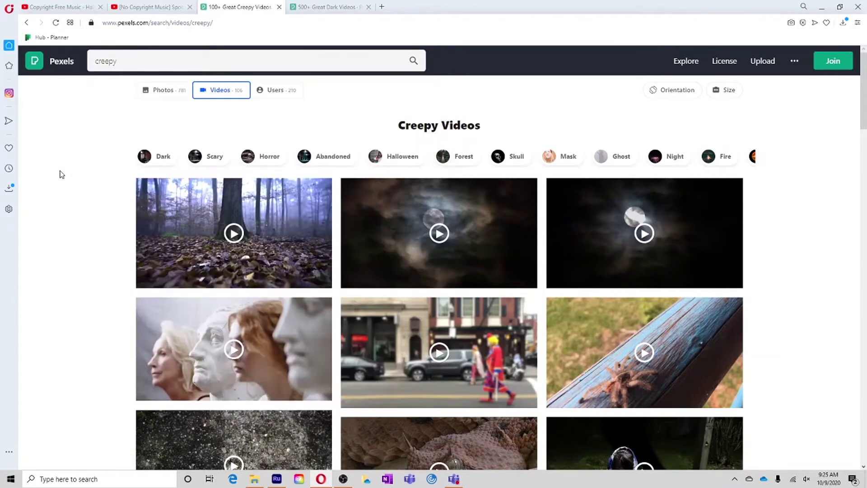
left_click(323, 9)
Step: Switch to Adobe Premiere Rush and preview the Halloween sequence from the orange opening clip to the candle clip
left_click(320, 478)
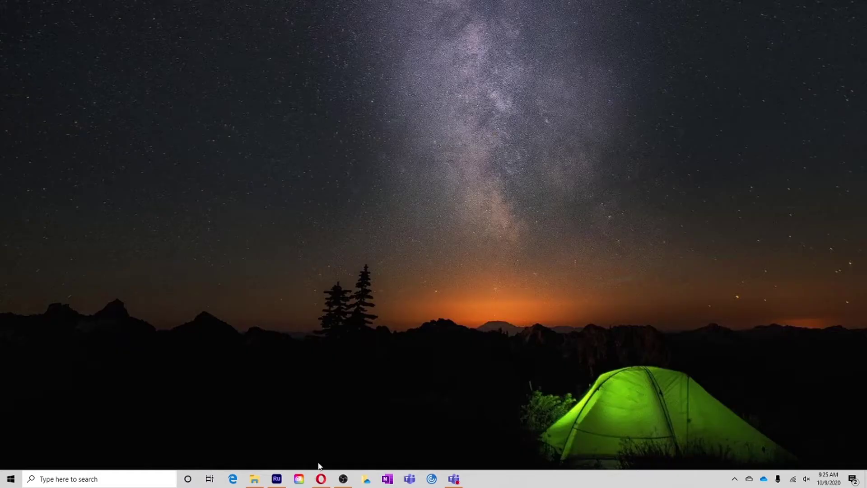
left_click(277, 480)
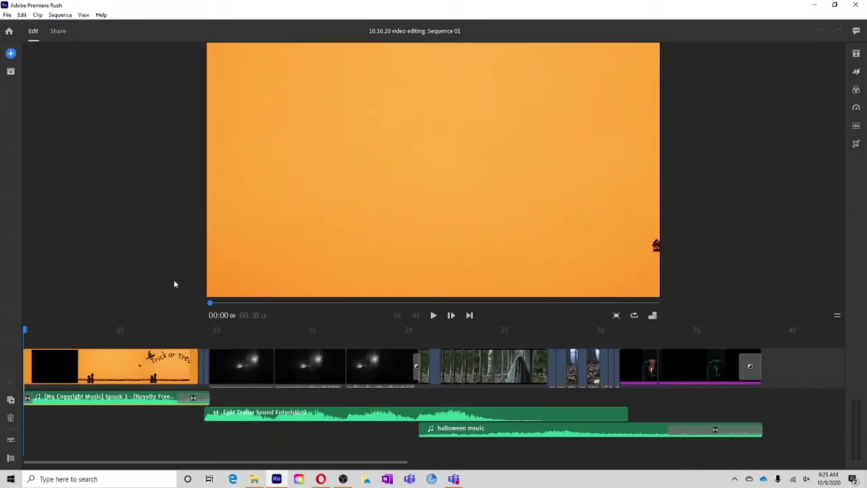
left_click(62, 337)
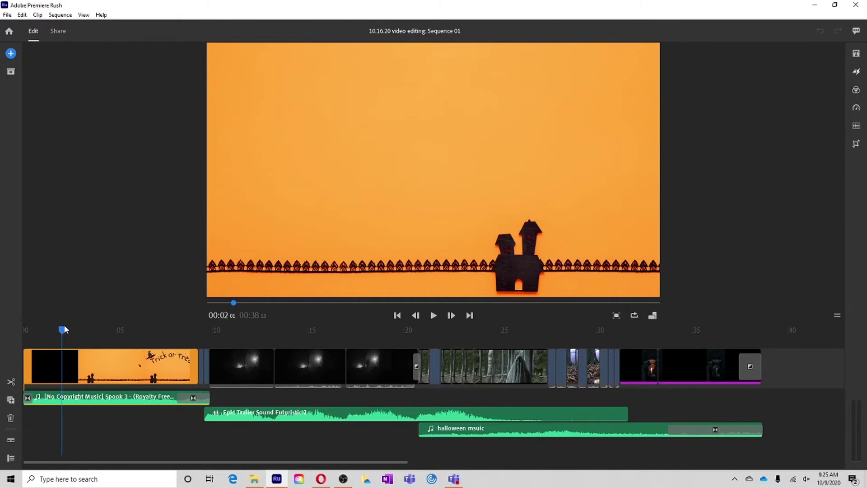
left_click_drag(62, 333, 131, 334)
left_click(239, 331)
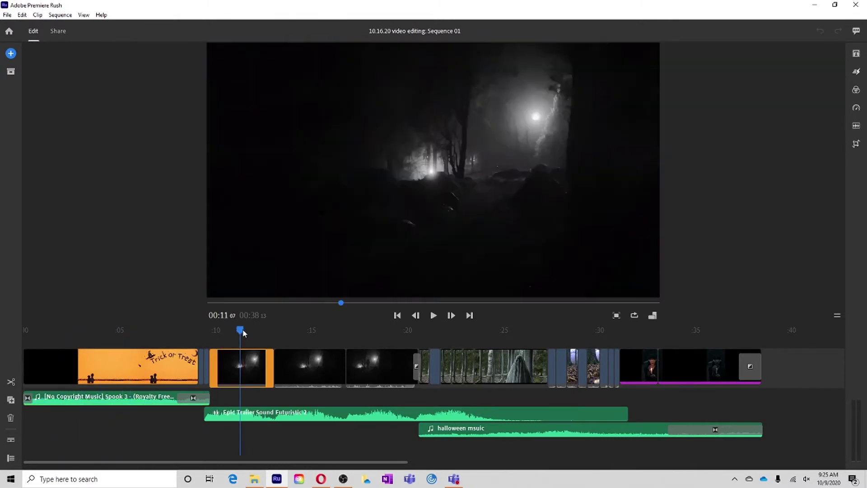
left_click_drag(241, 331, 348, 329)
left_click(457, 330)
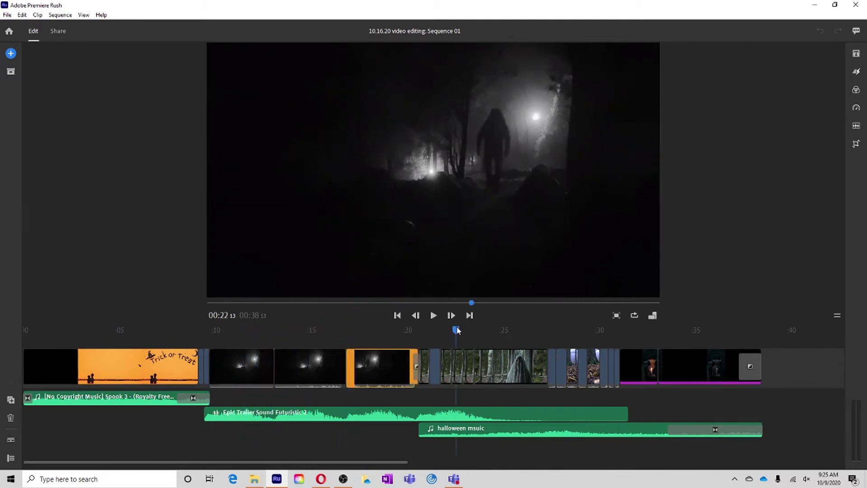
left_click_drag(457, 330, 494, 330)
left_click(541, 374)
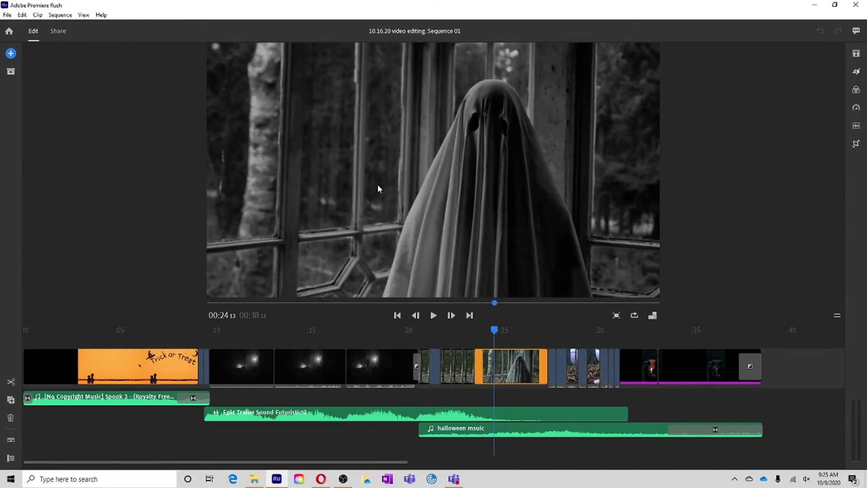
left_click(567, 329)
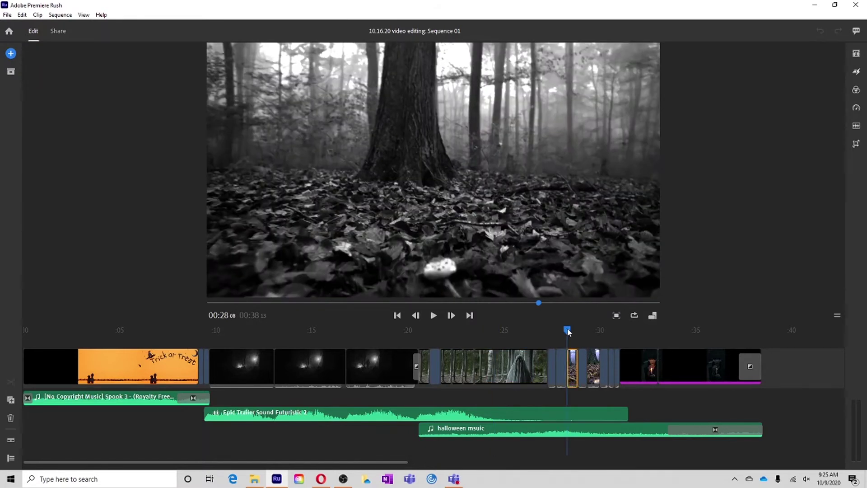
left_click_drag(567, 332, 636, 332)
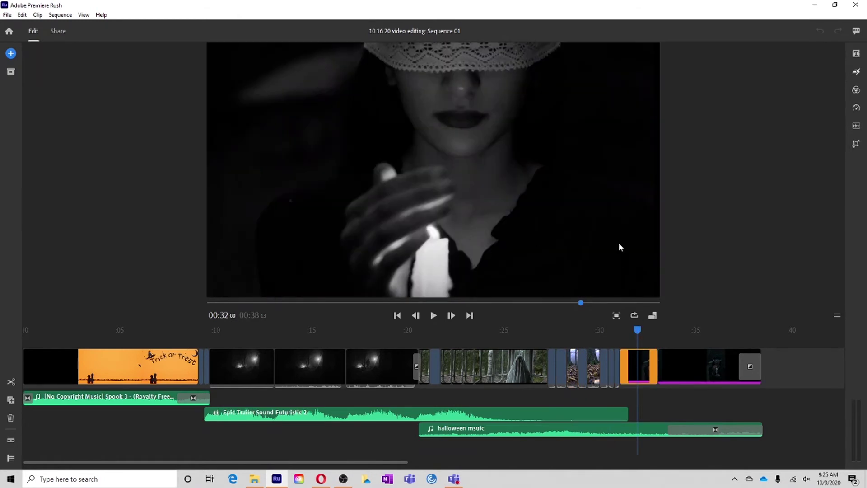
Step: Return to the start of the sequence and preview the opening Trick or Treat clip through to the opened pumpkin box
left_click_drag(638, 332, 51, 356)
left_click(50, 355)
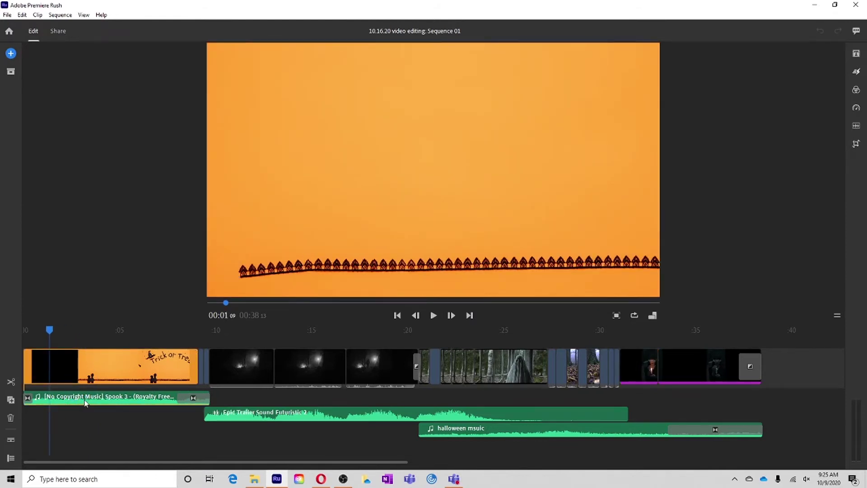
left_click_drag(51, 332, 32, 341)
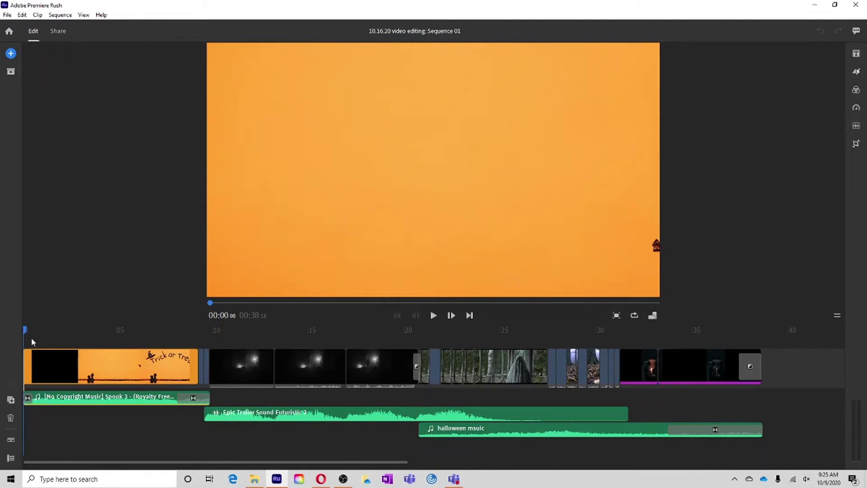
left_click(86, 335)
left_click_drag(87, 334, 194, 338)
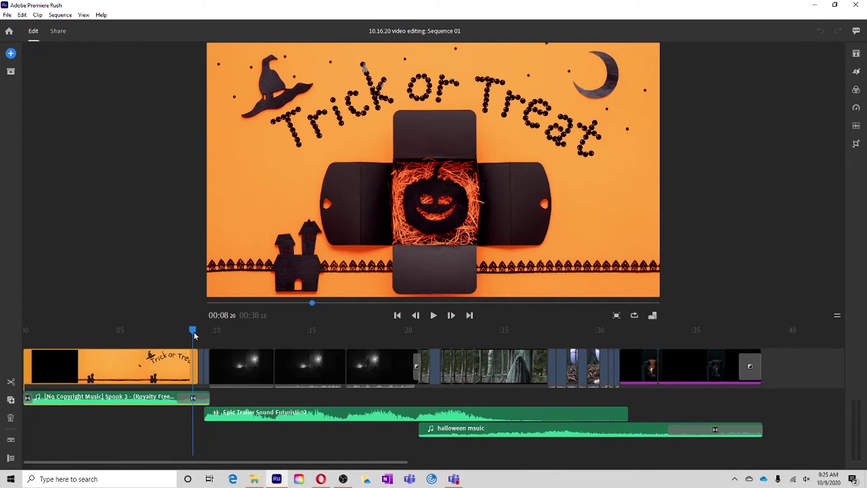
Step: Inspect the short slices after the Trick or Treat clip and preview the dark forest clips up to the window shot
left_click(201, 361)
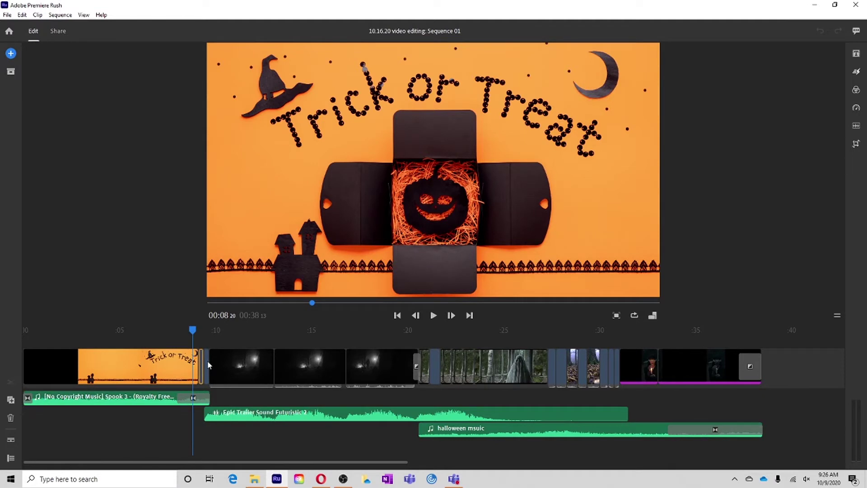
left_click(207, 367)
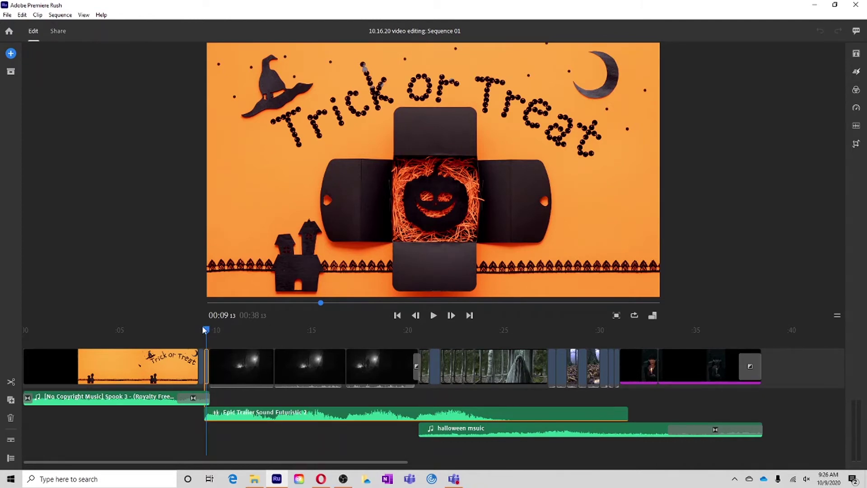
left_click_drag(205, 332, 356, 335)
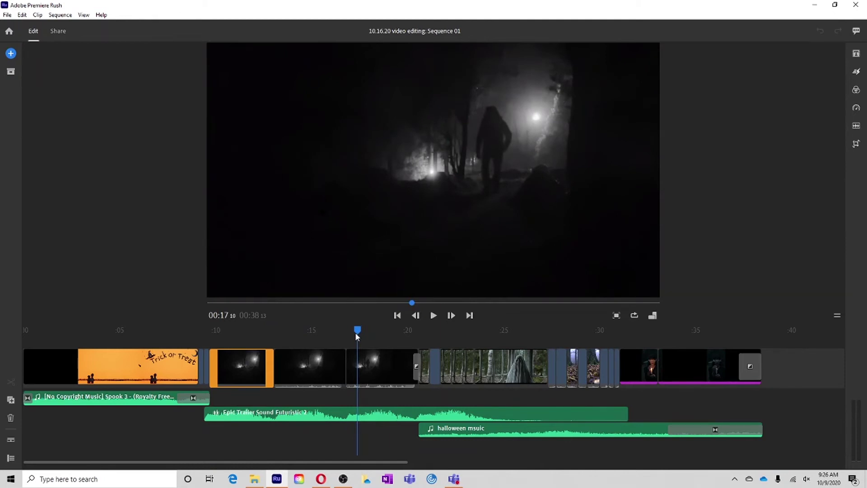
left_click_drag(354, 334, 326, 338)
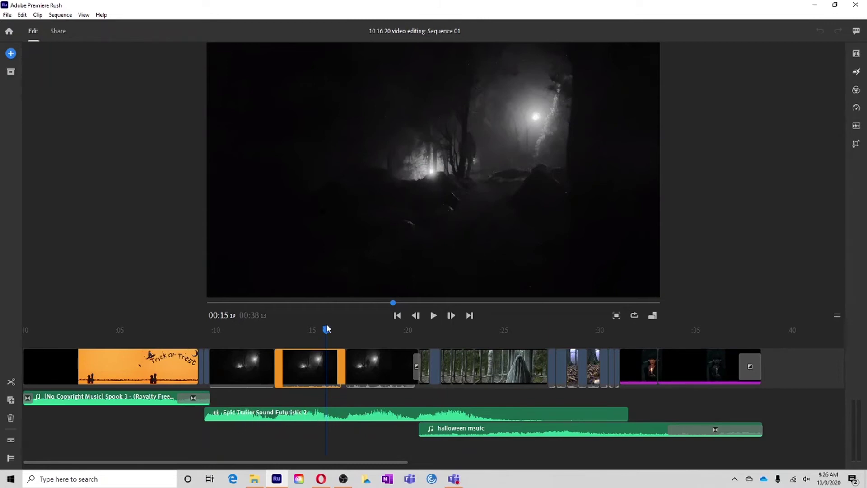
left_click_drag(328, 328, 422, 332)
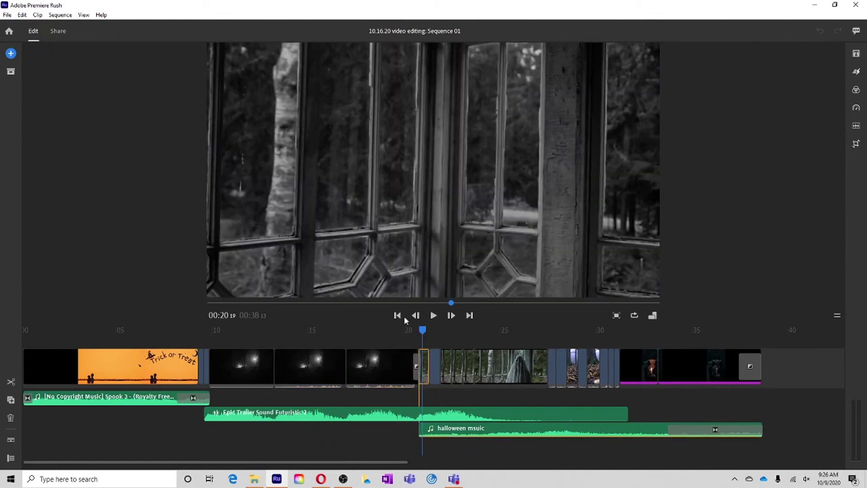
Step: Compare the Mono, SL Noir 2 and SL Noir 1 color presets on the ghost clip, finishing with SL Noir 1
left_click(501, 374)
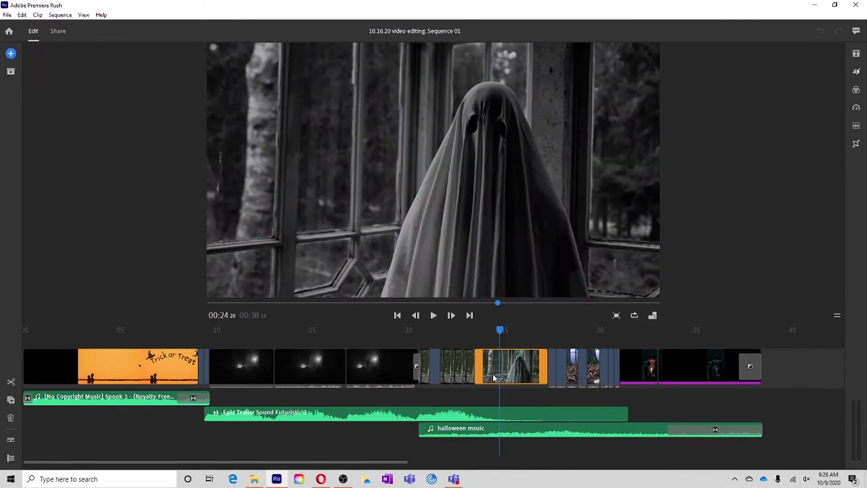
left_click(856, 93)
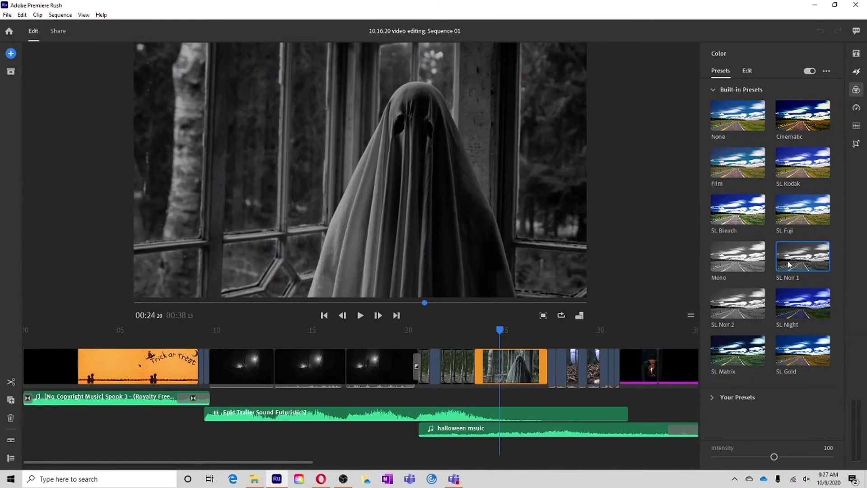
left_click(730, 265)
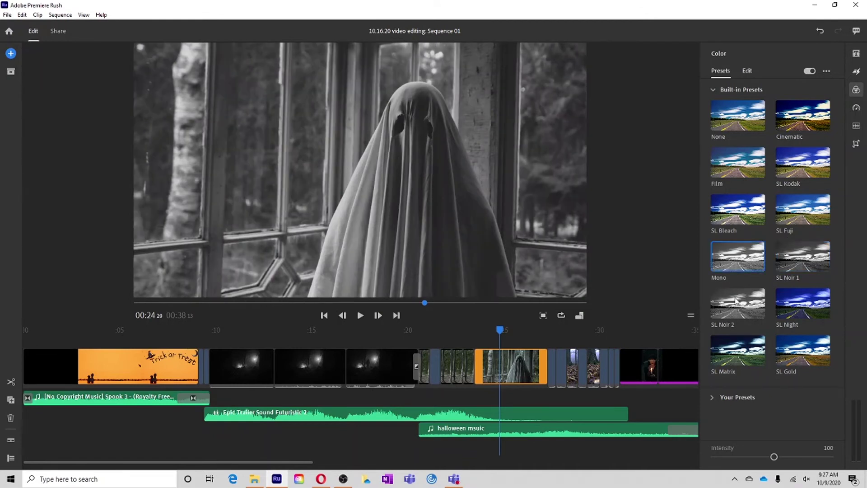
left_click(736, 302)
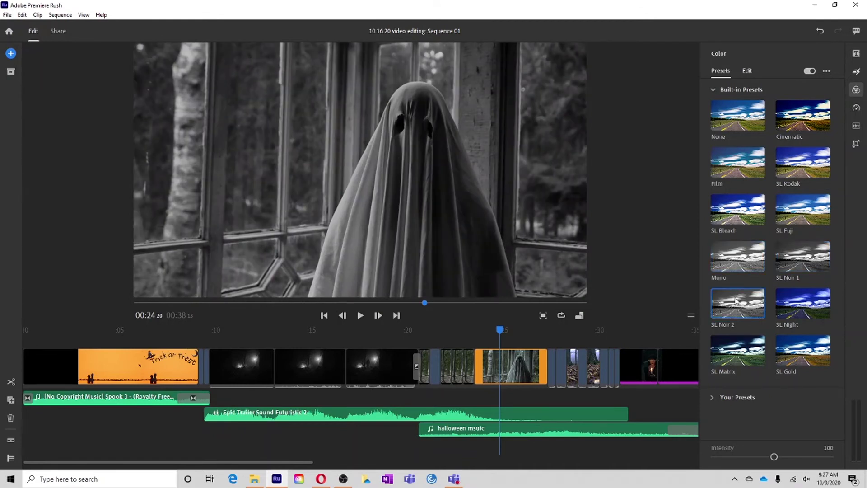
left_click(796, 258)
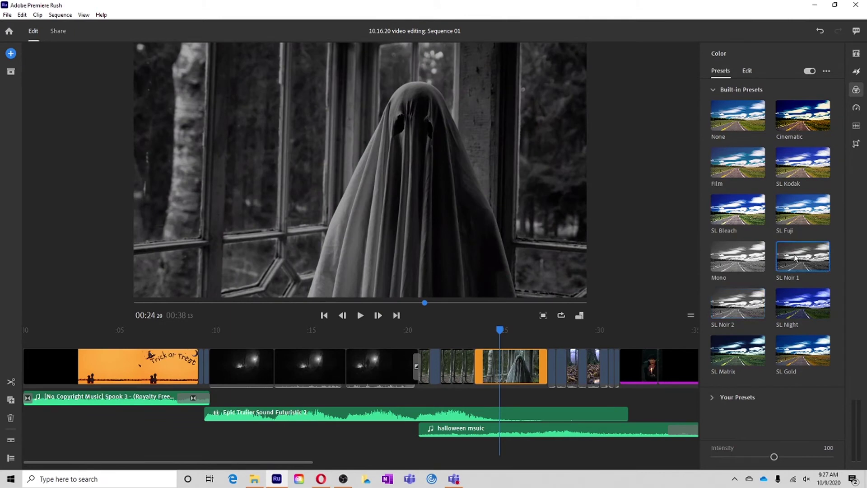
left_click(747, 259)
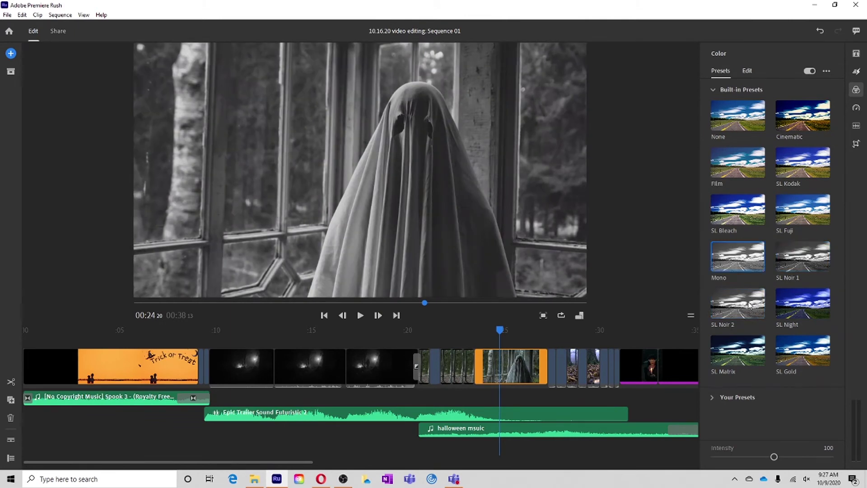
left_click(749, 305)
left_click(795, 266)
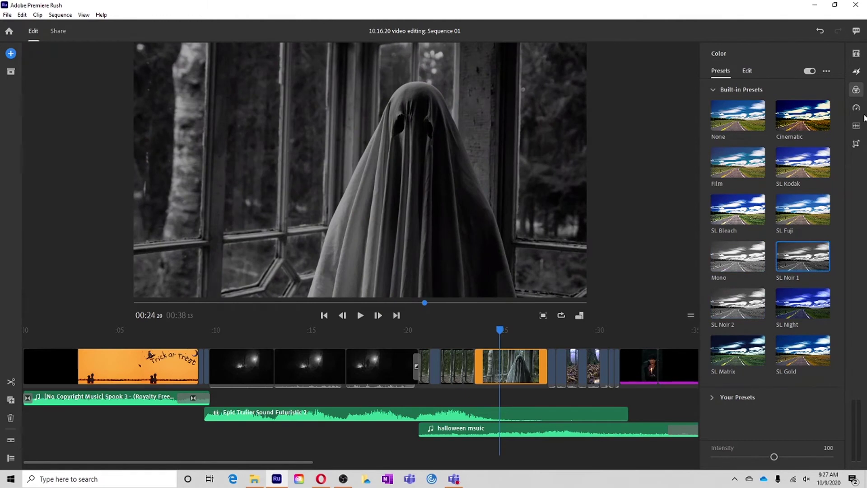
Step: Preview the start of the ghost clip and select the short window slice just before it
left_click(854, 92)
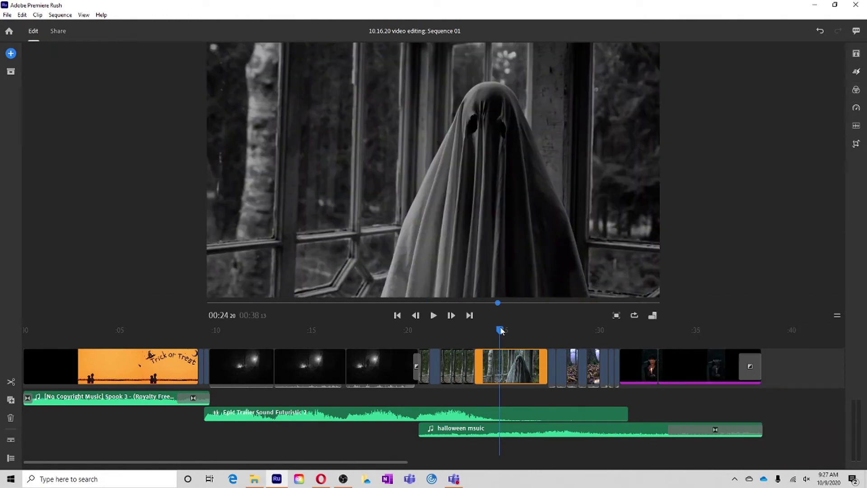
left_click_drag(500, 330, 479, 332)
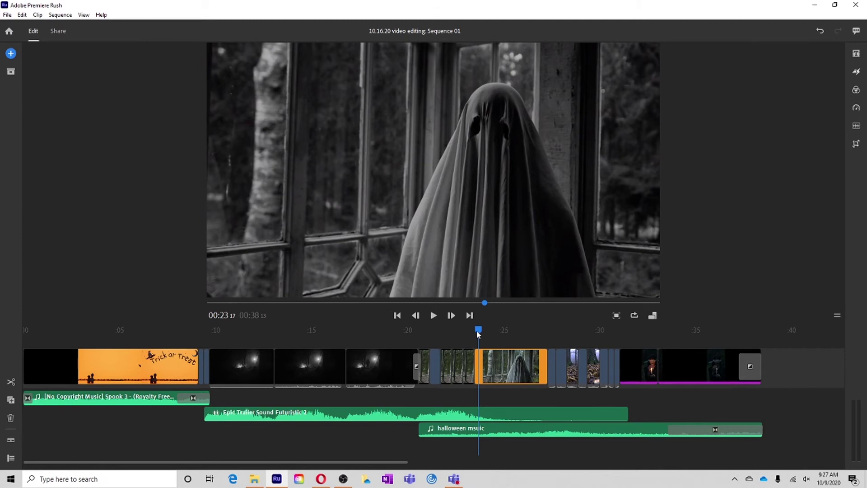
left_click_drag(477, 331, 481, 330)
mouse_move(471, 330)
left_mouse_down()
mouse_move(460, 325)
mouse_move(467, 331)
left_mouse_up()
left_click(468, 366)
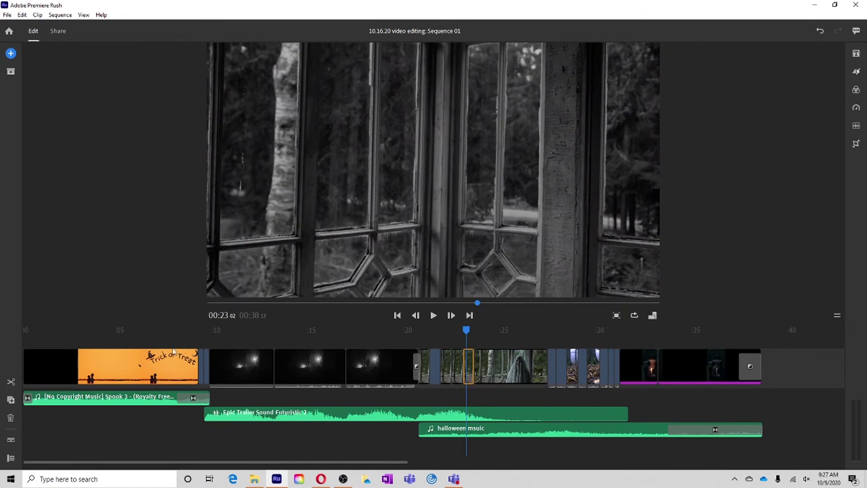
Step: Preview the forest floor slices after the ghost clip and check the color preset applied to the mushroom shot
left_click_drag(467, 331, 572, 334)
left_click(856, 90)
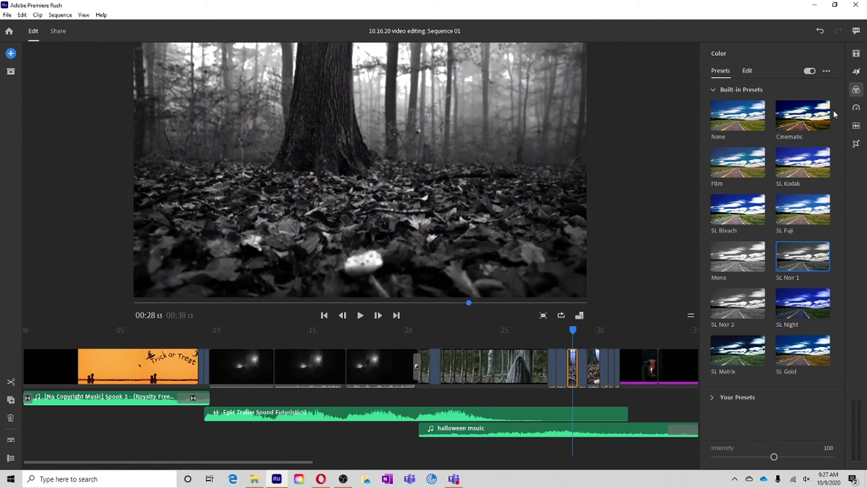
left_click(855, 90)
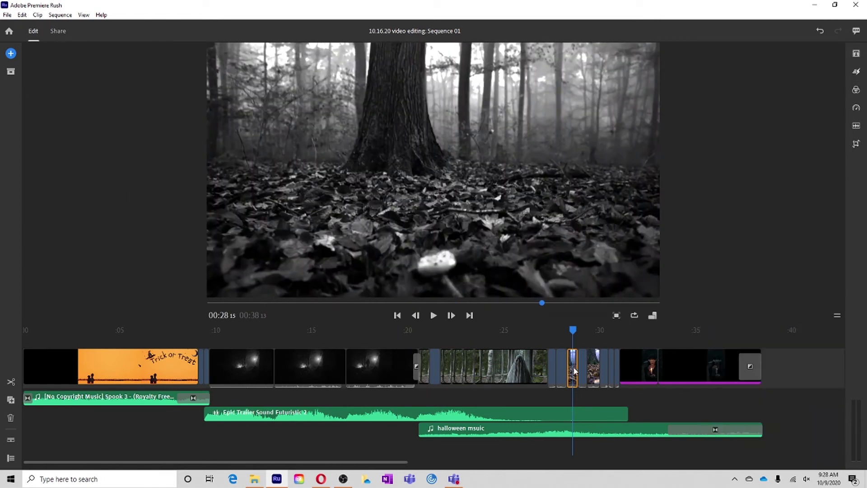
left_click_drag(573, 330, 605, 332)
left_click(605, 368)
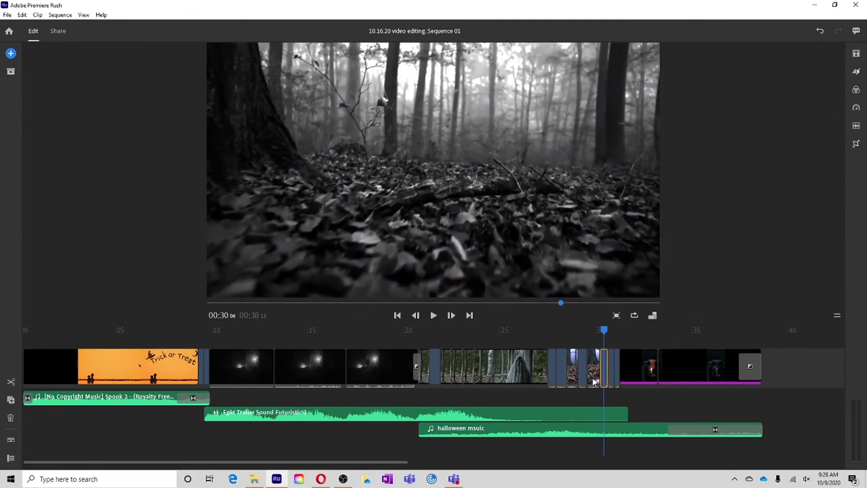
Step: Try the 9:16 aspect ratio with the candle clip in view, and return the sequence to 16:9
left_click_drag(602, 329, 624, 334)
left_click(626, 366)
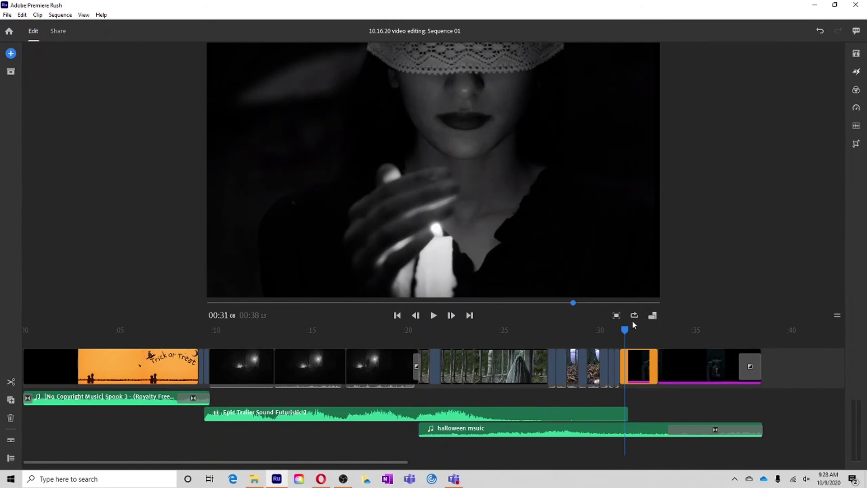
left_click(652, 316)
left_click(630, 271)
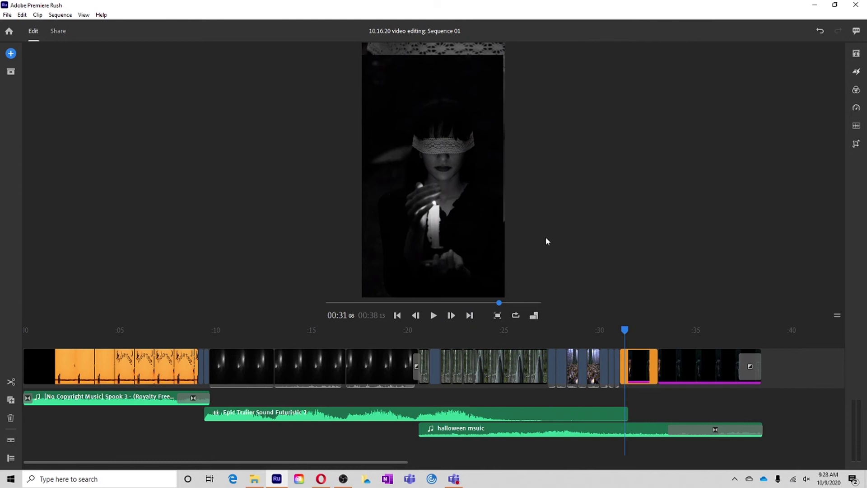
left_click(533, 315)
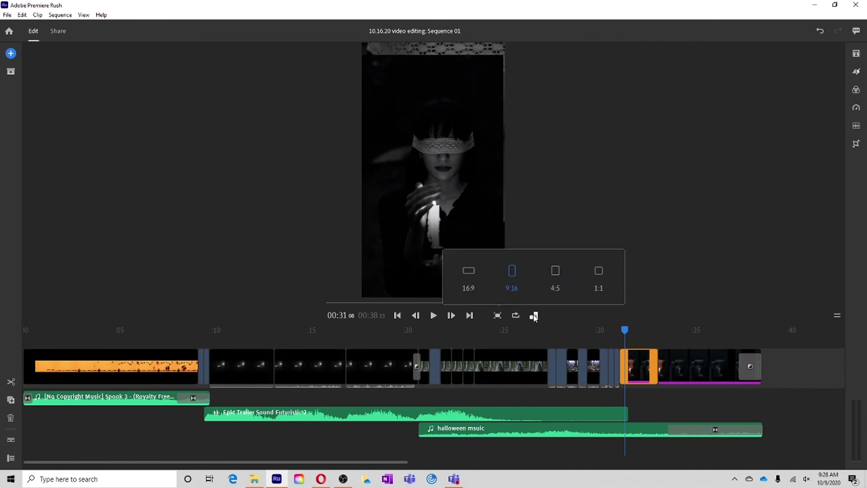
left_click(468, 277)
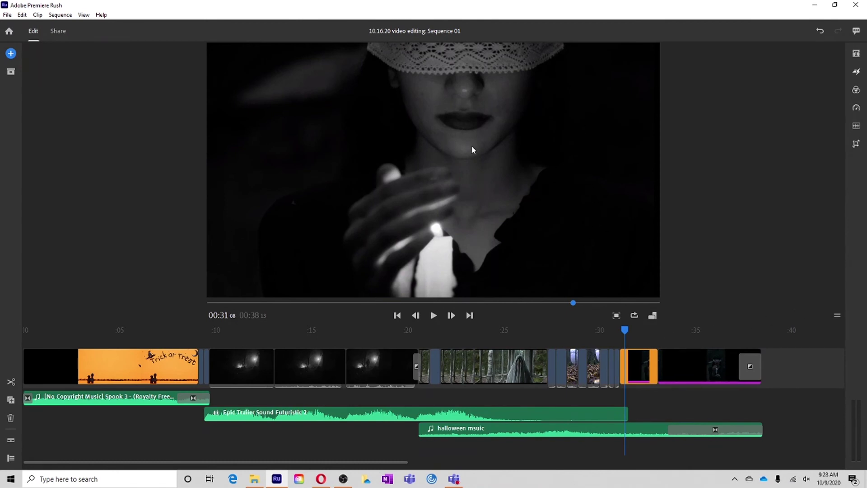
Step: Preview the candle clips through to the sequence's end and inspect the closing transitions on the halloween music and the video
left_click(504, 134)
left_click_drag(623, 329, 708, 340)
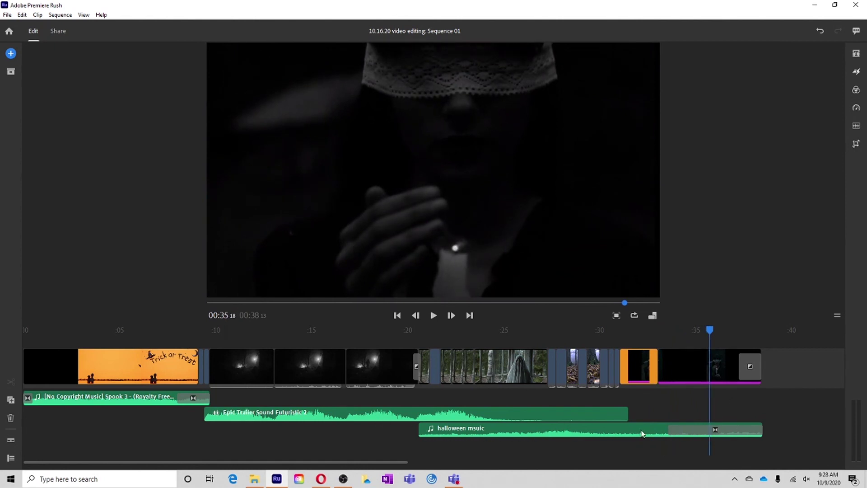
left_click(710, 425)
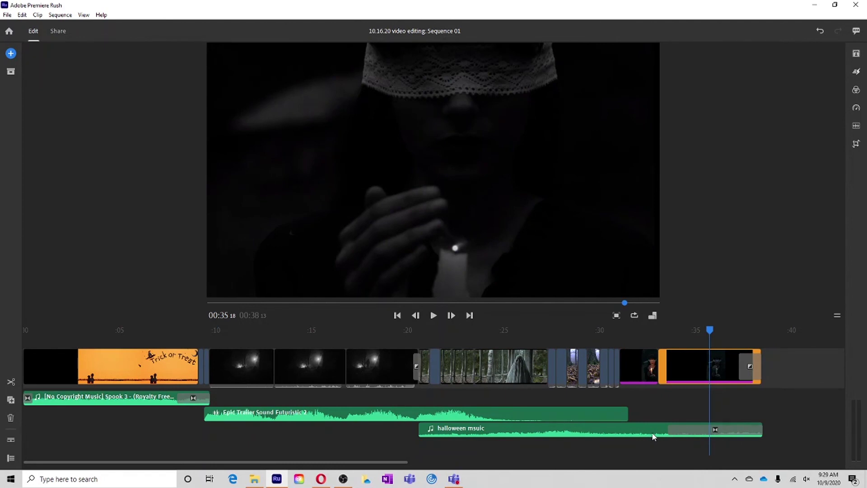
left_click(744, 429)
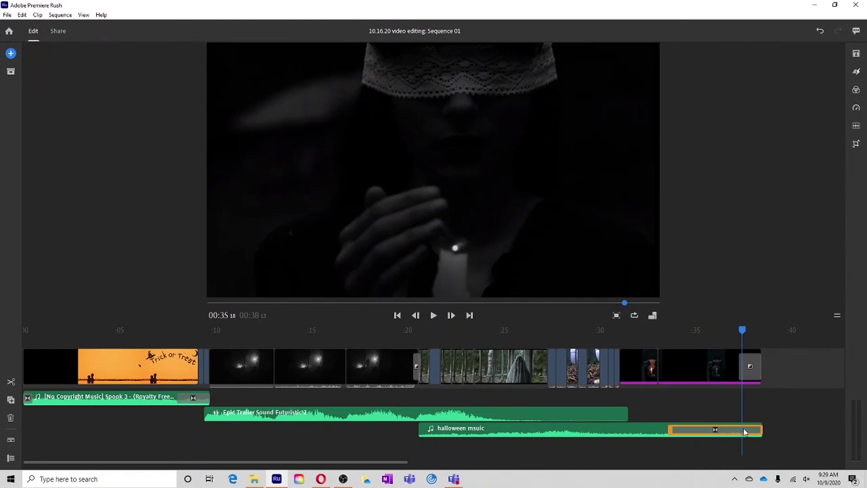
left_click(856, 71)
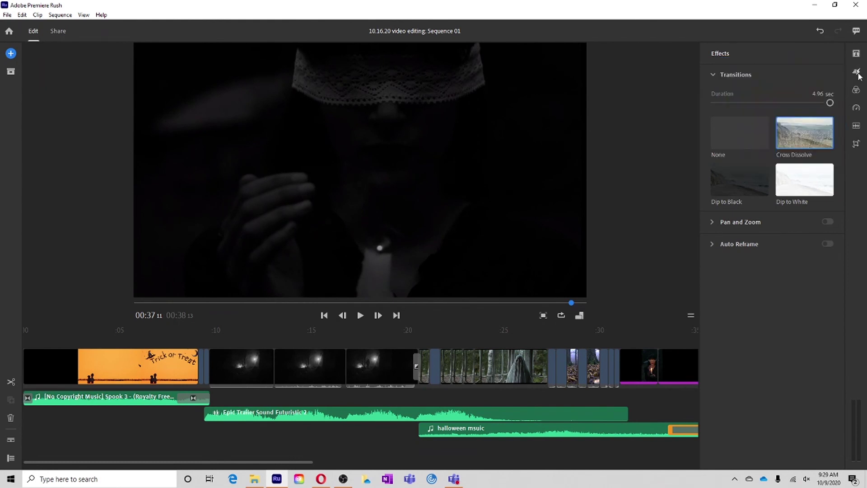
left_click(856, 72)
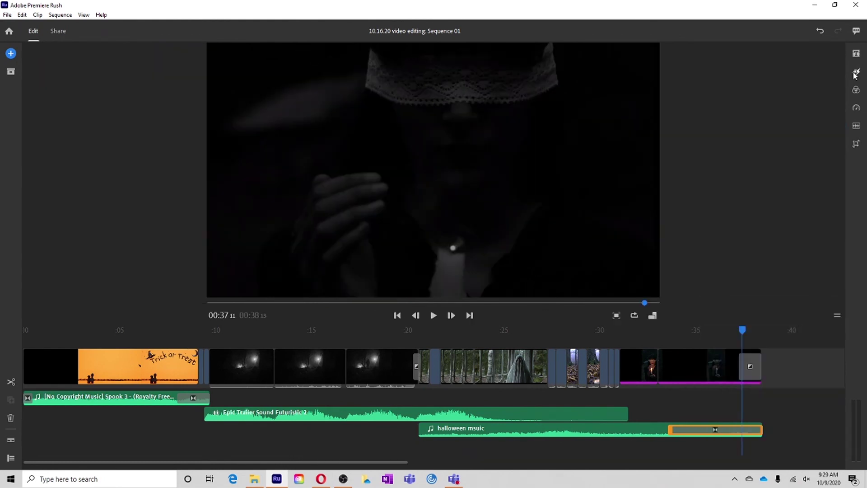
left_click(757, 356)
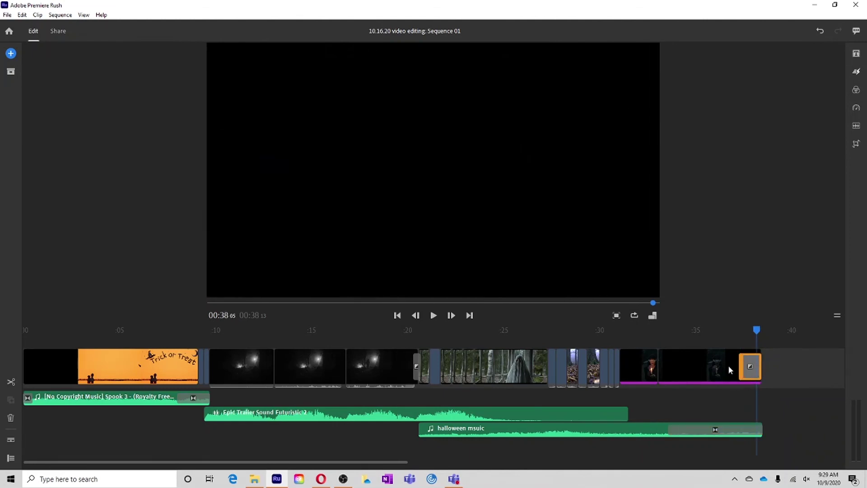
left_click_drag(716, 331, 766, 338)
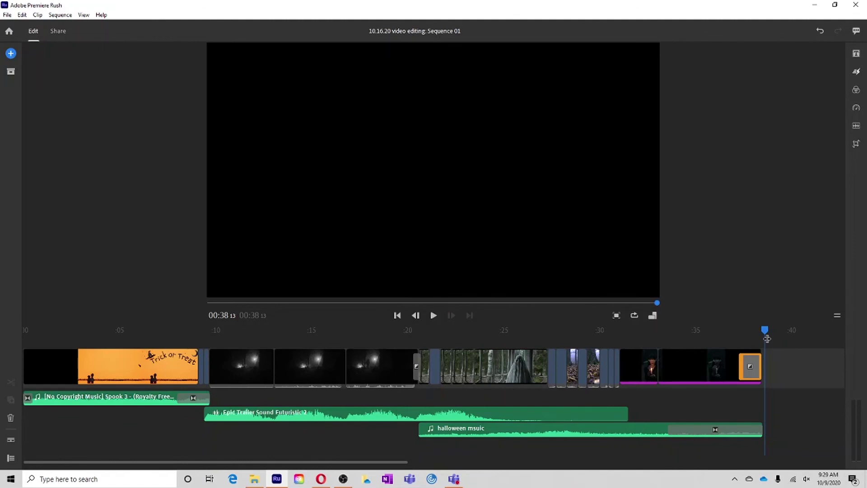
Step: Skim the sequence again from the Trick or Treat clip through the dark forest clips to about the 30-second mark
left_click_drag(89, 331, 135, 339)
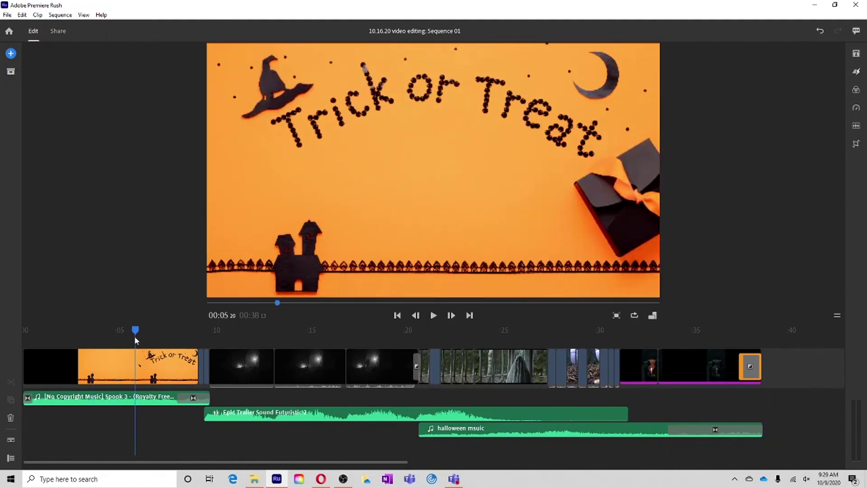
left_click(224, 330)
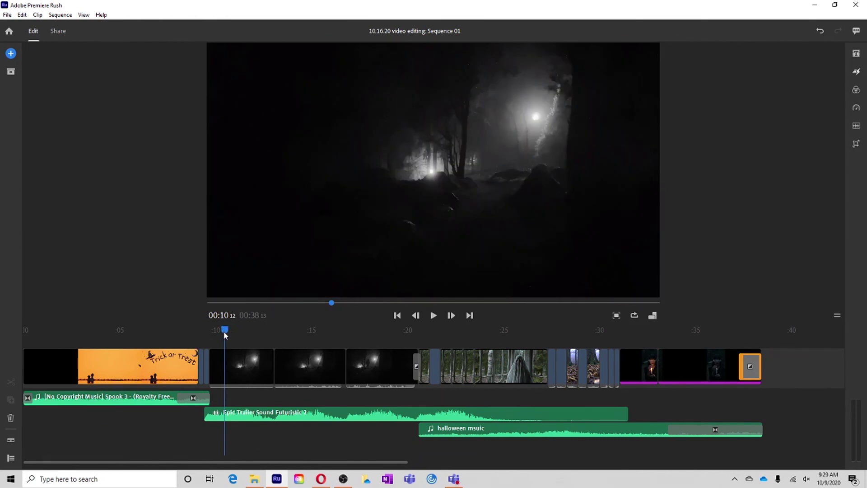
left_click_drag(224, 332, 598, 336)
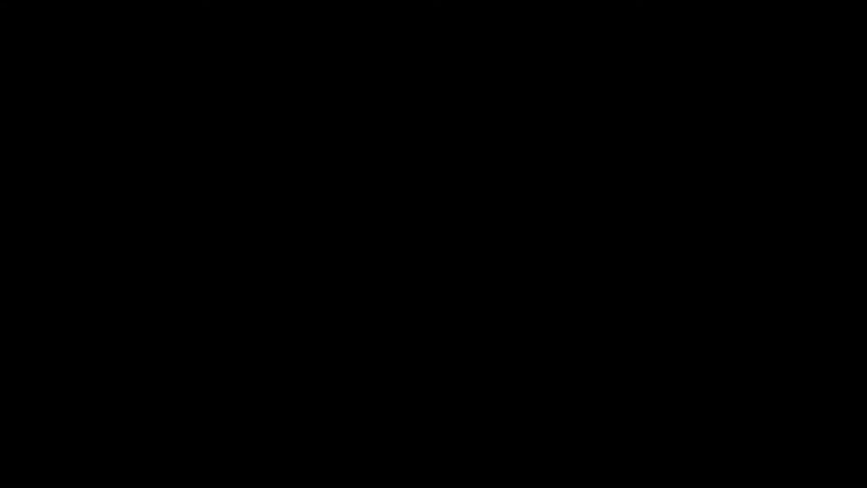